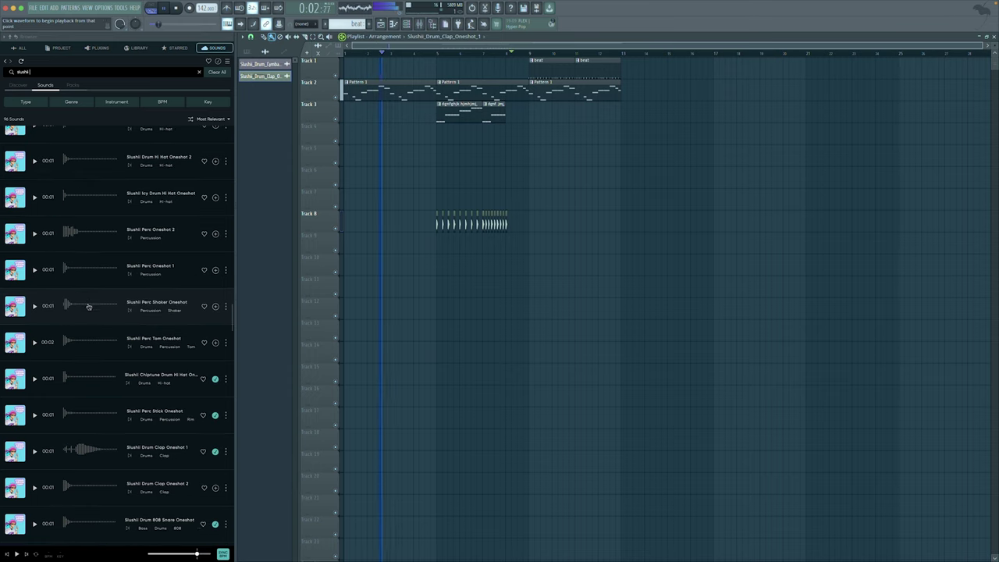
# - Scroll back up the FL Cloud list of Slushii one-shots
pyautogui.scroll(5, 88, 307)
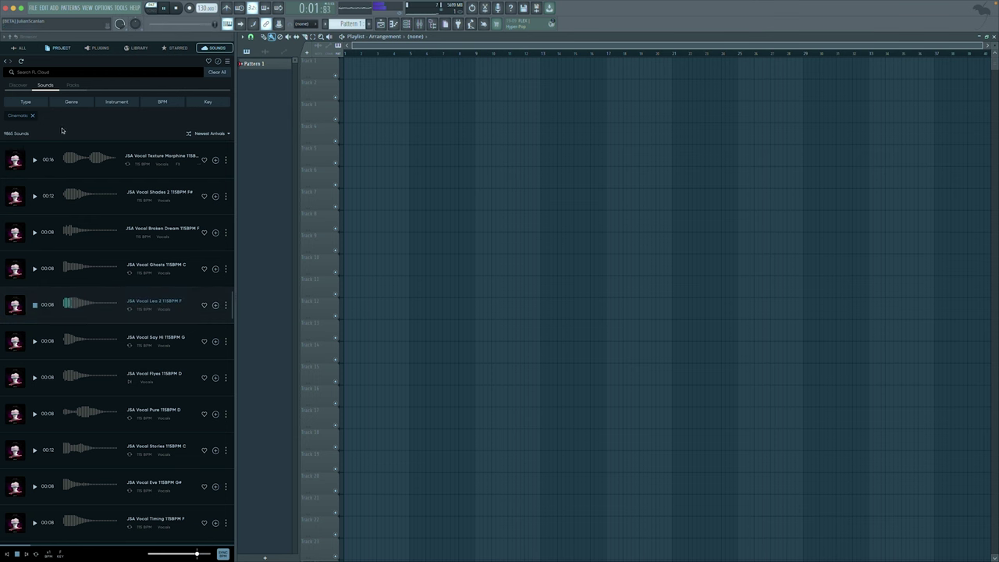
# - Filter the FL Cloud sounds by instrument category to Wind & brass
pyautogui.click(119, 102)
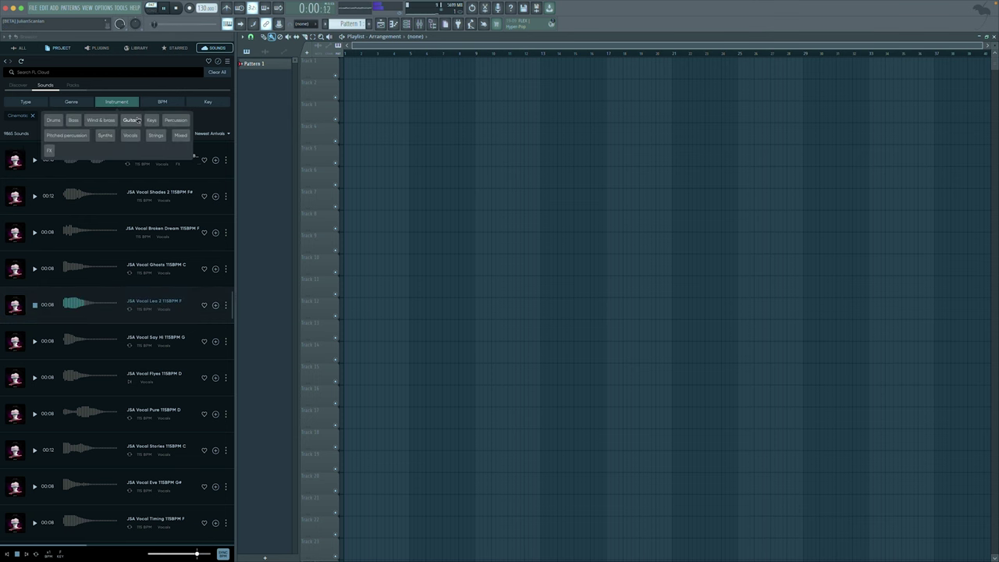
pyautogui.click(130, 121)
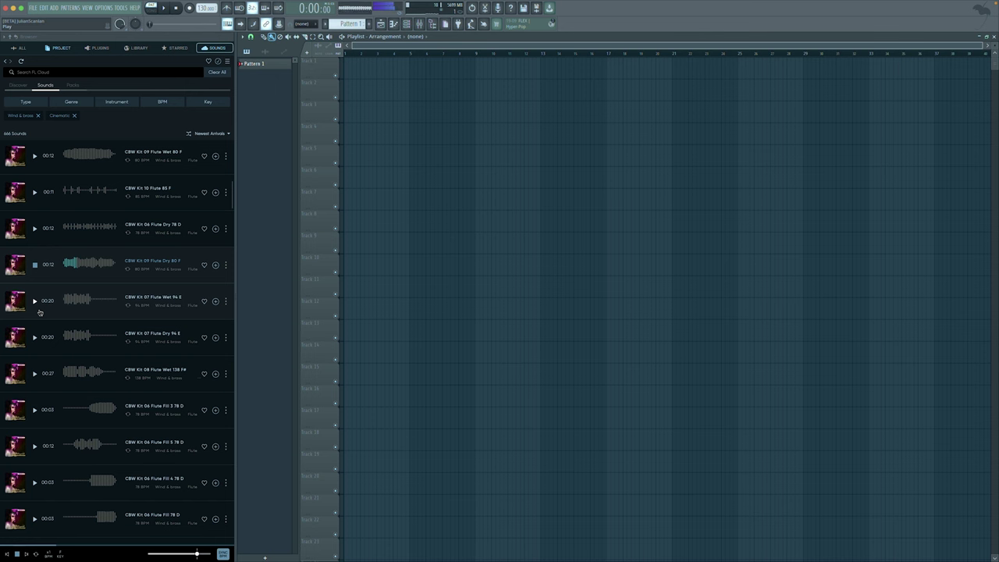
# - Preview the CBW Kit 07 Flute Wet 94 E loop, then load the clarinet bars sample into Slicex
pyautogui.click(36, 305)
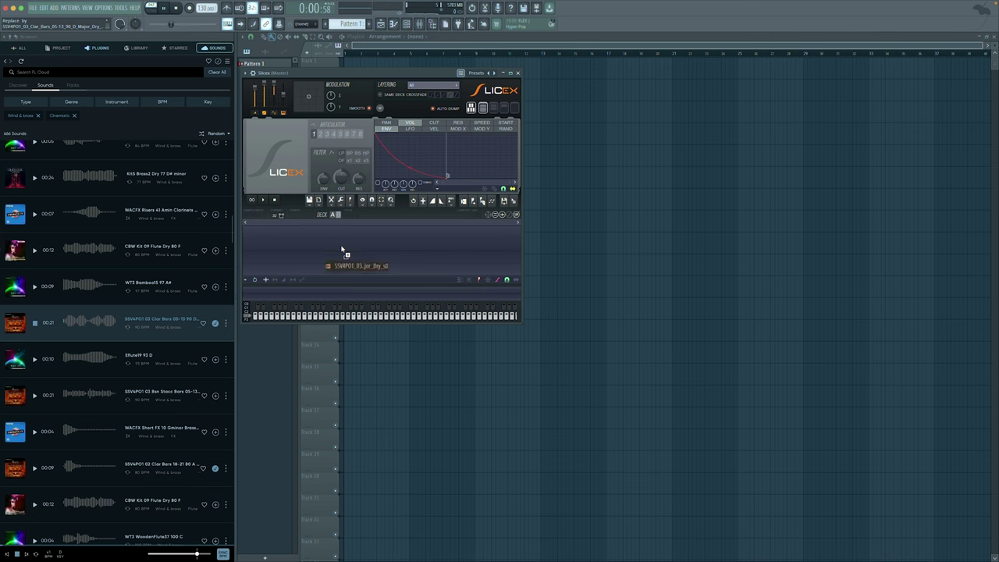
pyautogui.moveTo(342, 249); pyautogui.dragTo(344, 249)
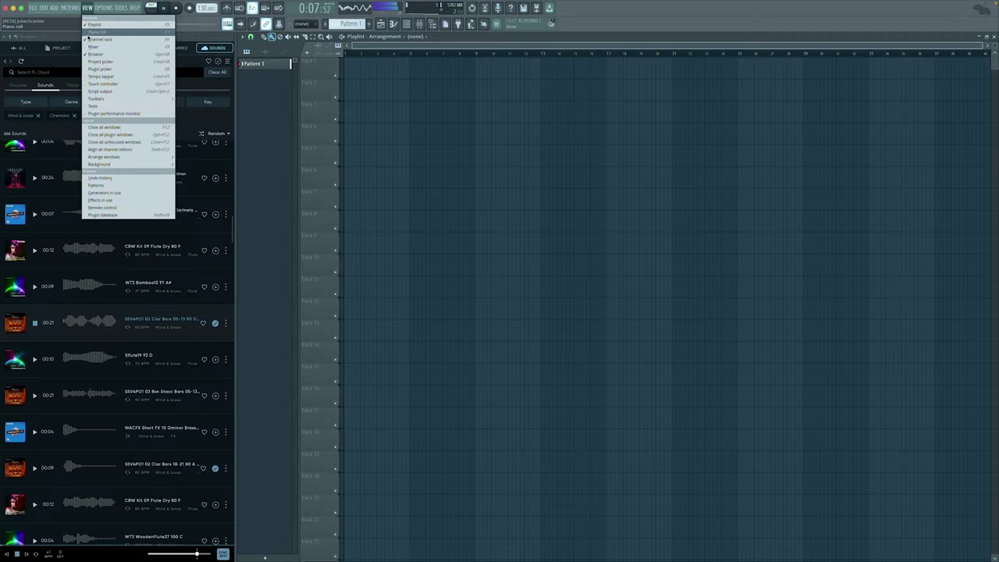
# - Show the Channel rack and open the clarinet Slicex channel's piano roll
pyautogui.click(90, 38)
pyautogui.click(328, 106)
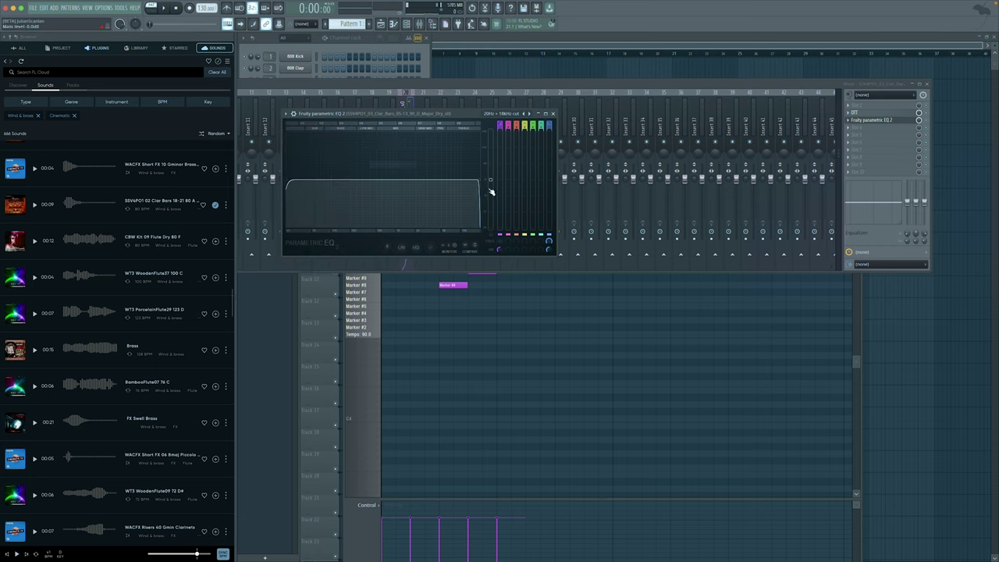
# - Play the filtered clarinet briefly, then stop playback
pyautogui.press('space')
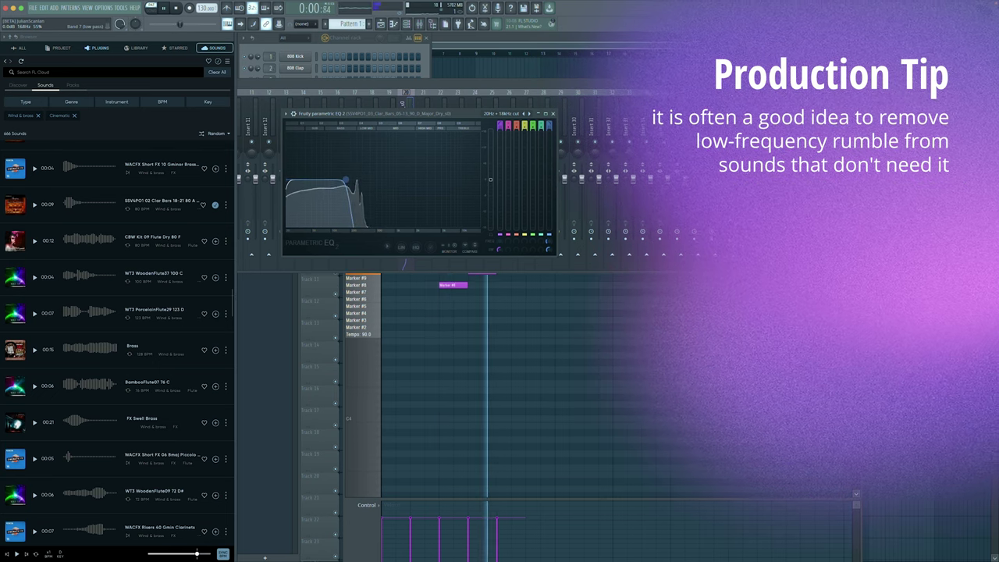
pyautogui.press('space')
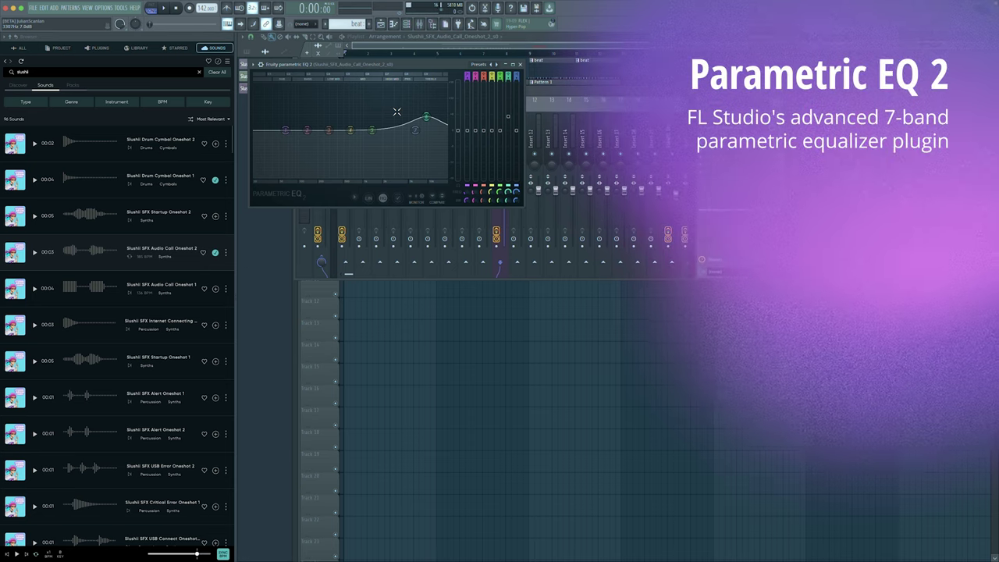
# - Raise EQ band 5 into a peak boost on the SFX one-shot's Parametric EQ 2
pyautogui.moveTo(372, 130); pyautogui.dragTo(378, 125)
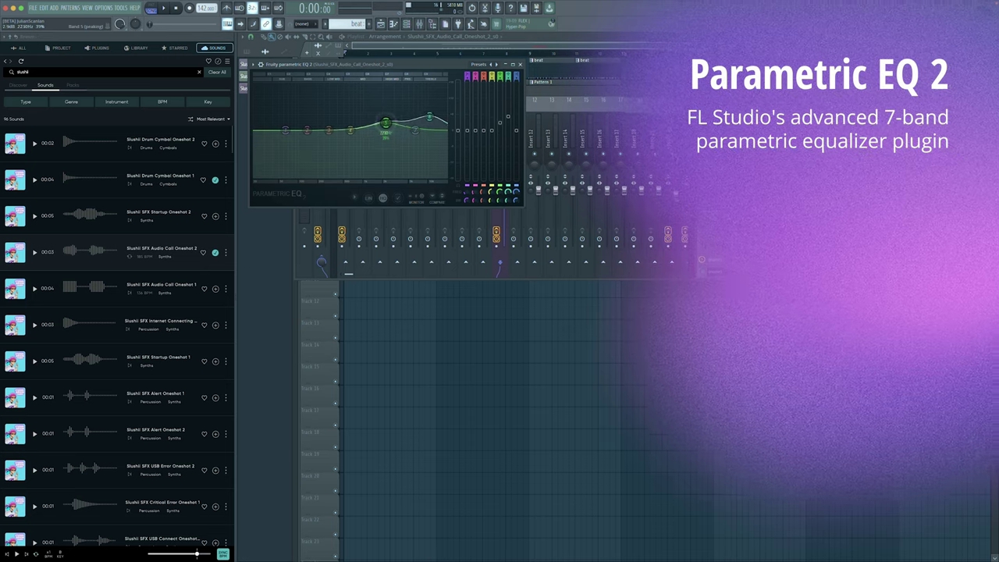
pyautogui.moveTo(385, 123); pyautogui.dragTo(387, 124)
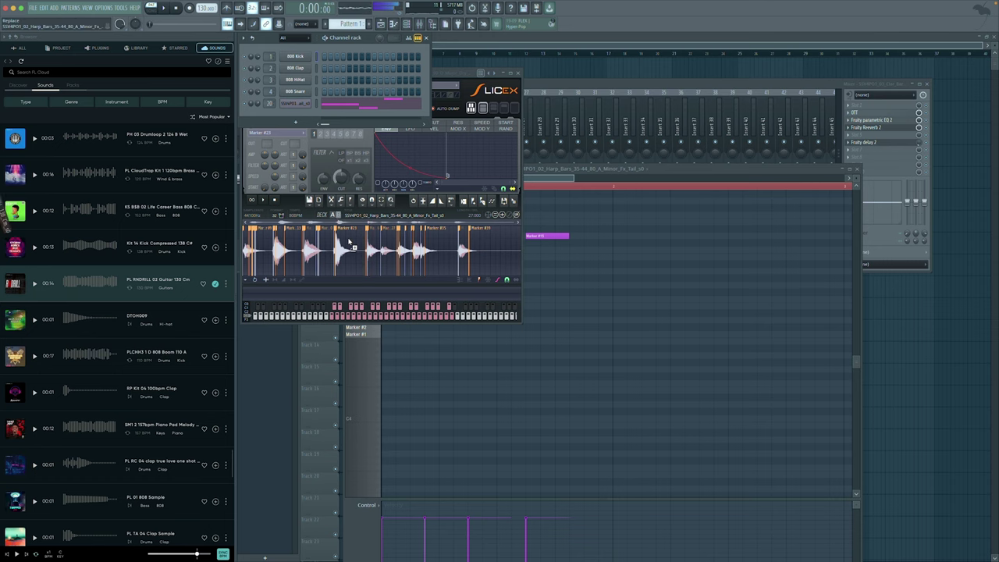
# - Load PL RNDRILL 02 Guitar into Slicex and shape a melody: lengthen Marker #8, add Marker #17, raise notes
pyautogui.moveTo(413, 270); pyautogui.dragTo(415, 272)
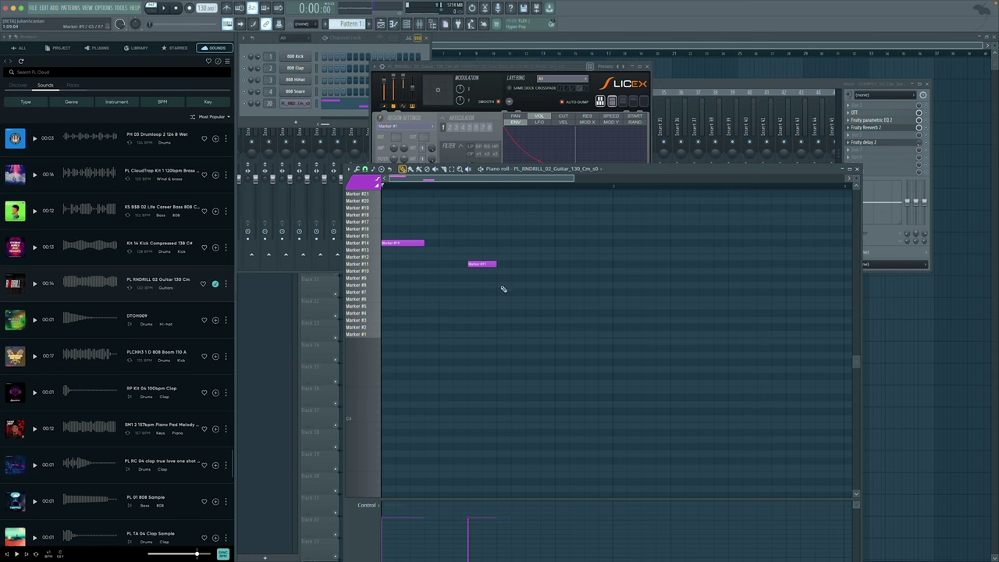
pyautogui.moveTo(525, 285); pyautogui.dragTo(554, 286)
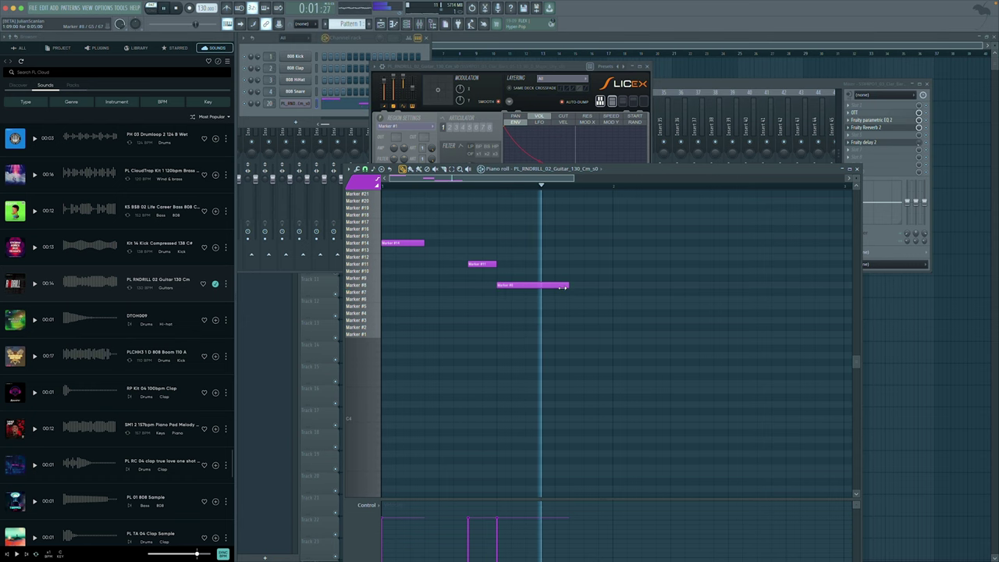
pyautogui.press('space')
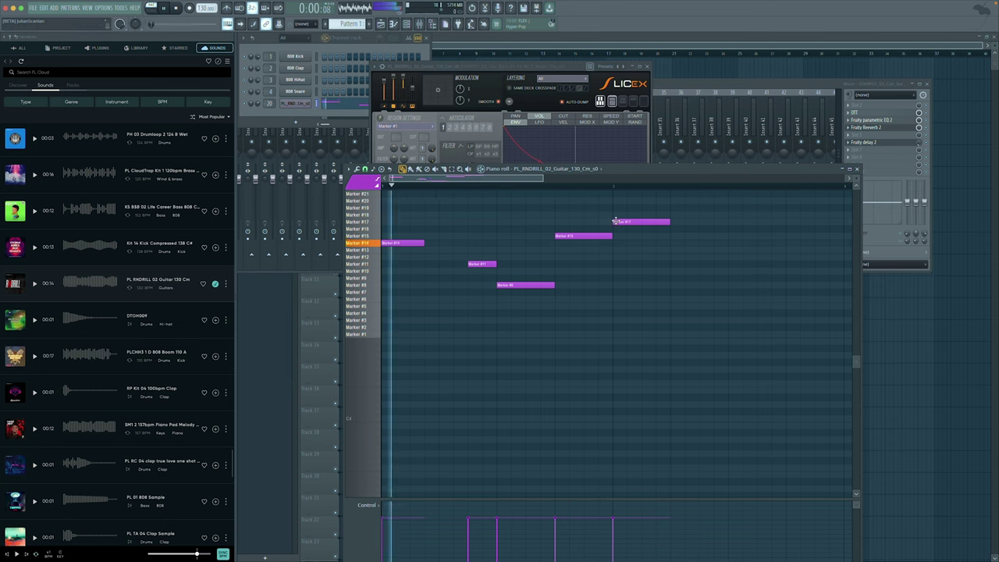
pyautogui.click(673, 221)
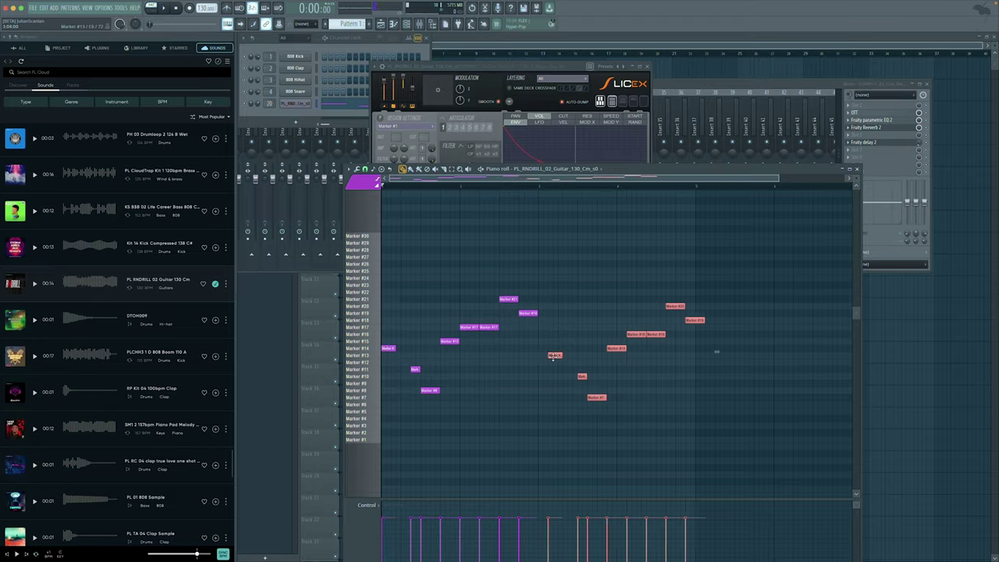
pyautogui.press('space')
pyautogui.moveTo(554, 355); pyautogui.dragTo(545, 349)
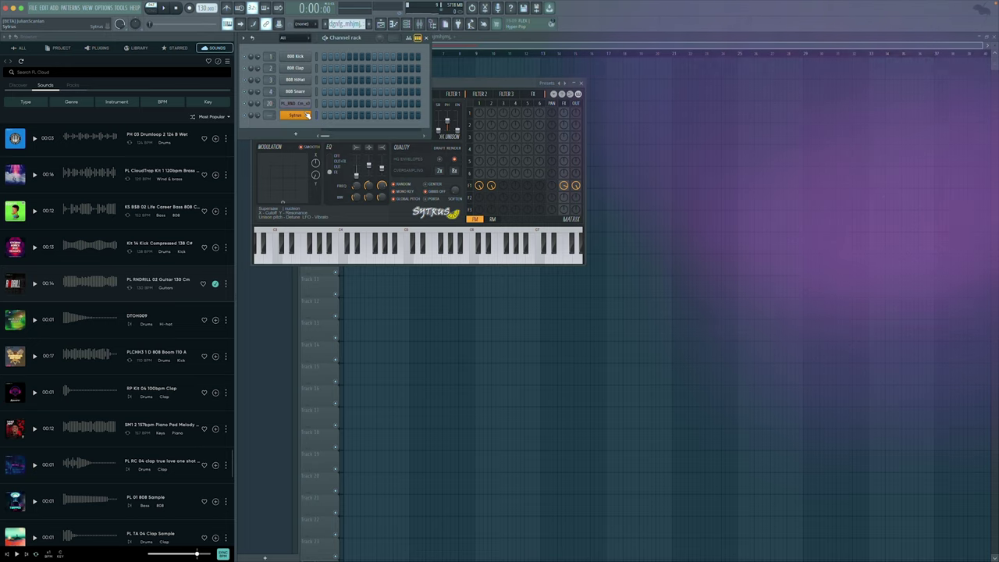
# - Open the Sytrus channel's piano roll from its channel menu
pyautogui.rightClick(305, 114)
pyautogui.click(328, 122)
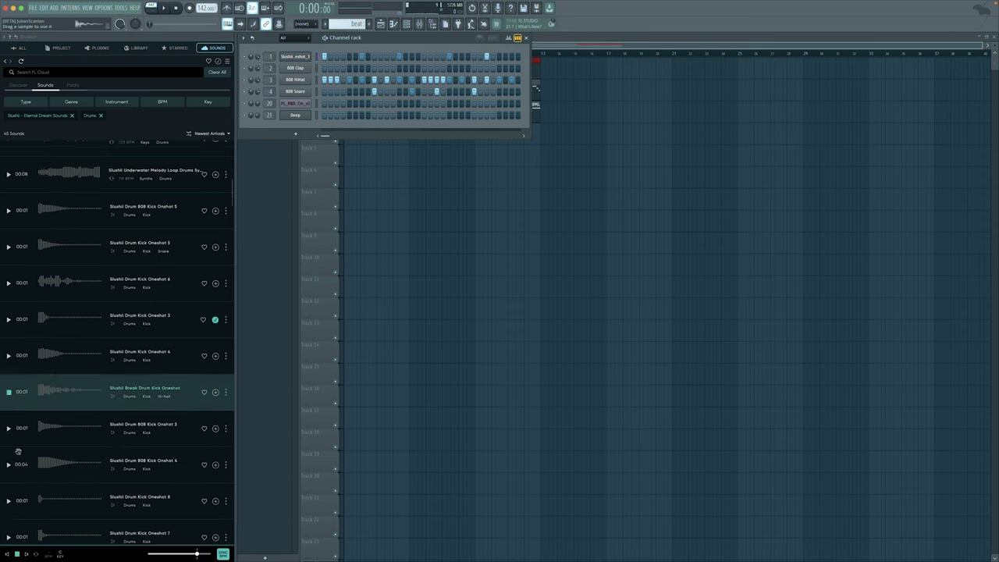
# - Preview Slushii Drum 808 Kick Oneshots 3 and 4, then open the snare channel's sampler settings
pyautogui.click(9, 272)
pyautogui.click(9, 309)
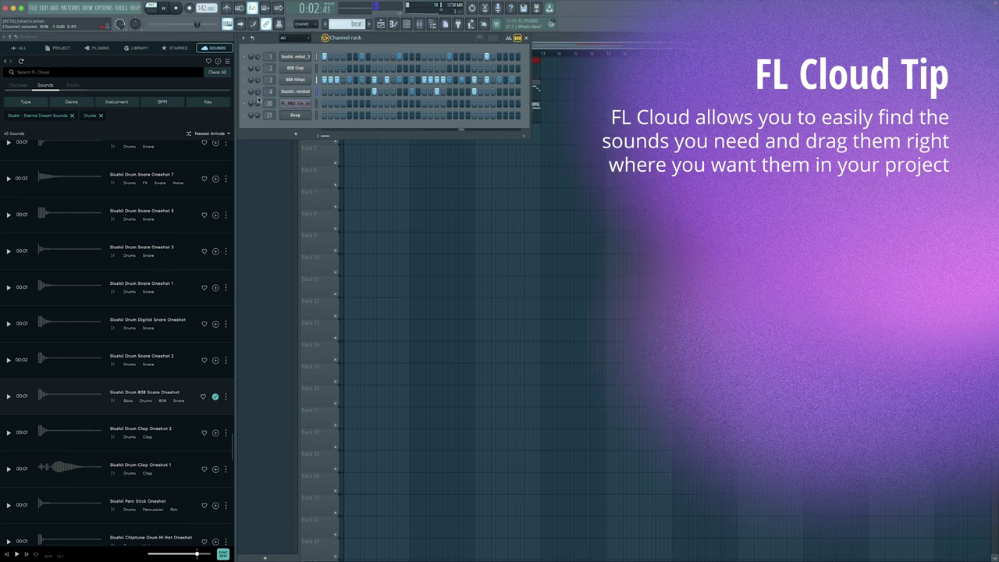
pyautogui.click(294, 92)
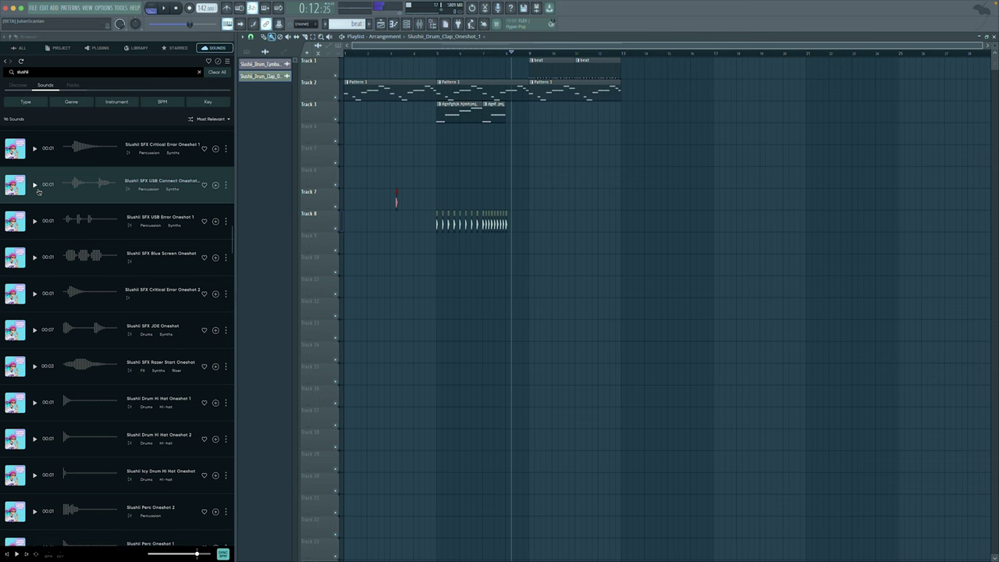
# - Scroll up the Slushi results and preview one of the Slushi SFX alert sounds
pyautogui.scroll(3, 34, 151)
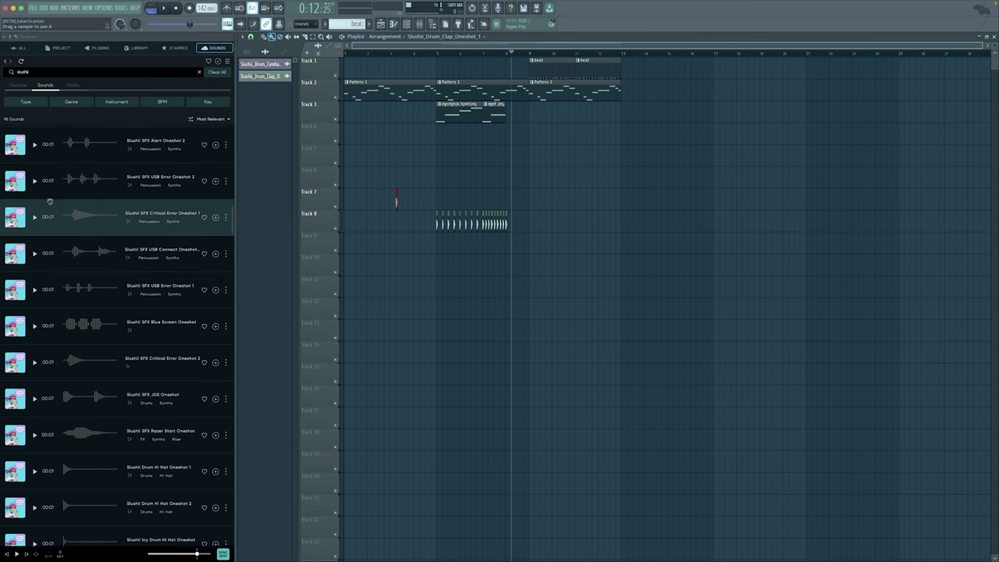
pyautogui.click(36, 173)
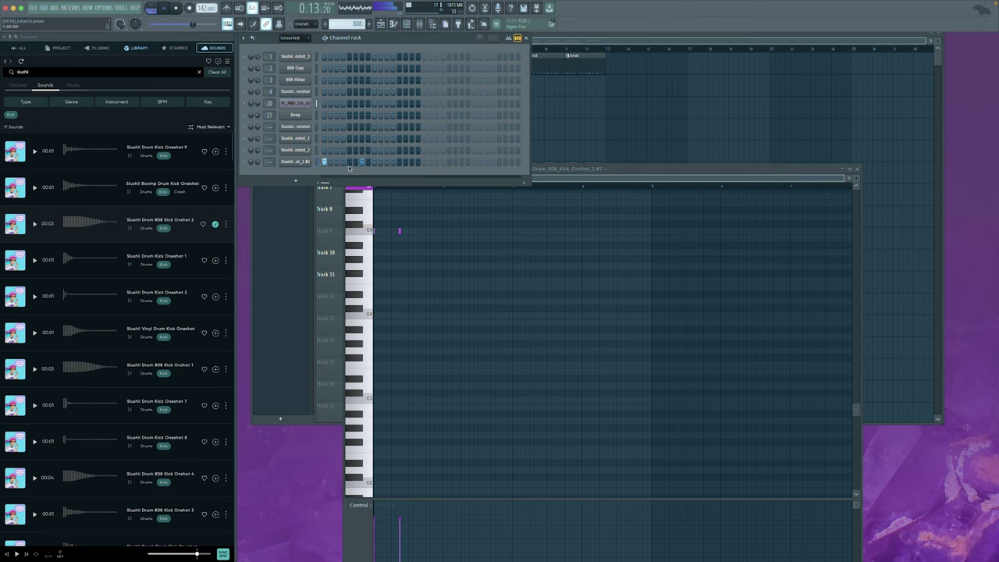
# - Assign the Slushii 808 kick to a new instrument track and reopen its channel settings
pyautogui.rightClick(293, 162)
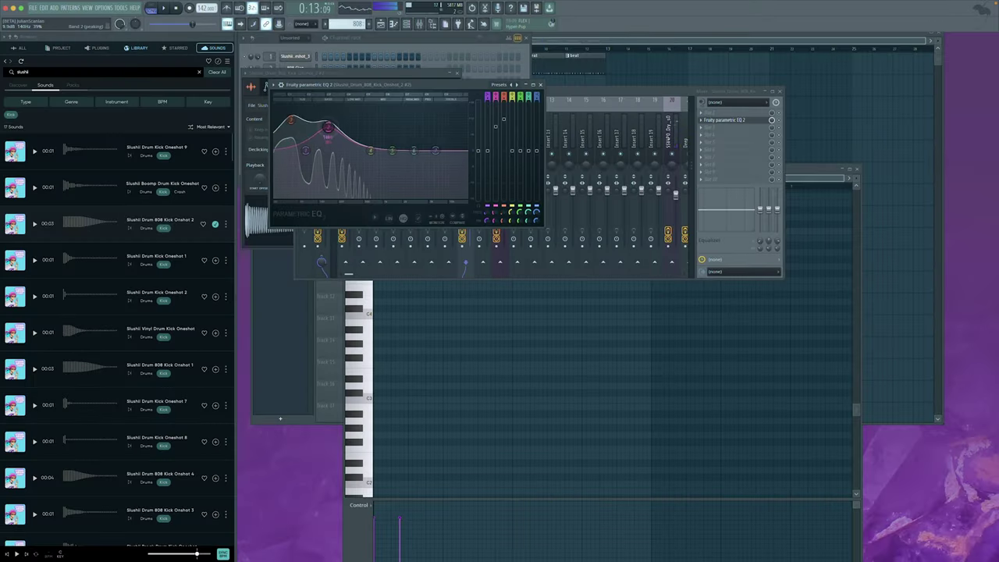
pyautogui.click(397, 38)
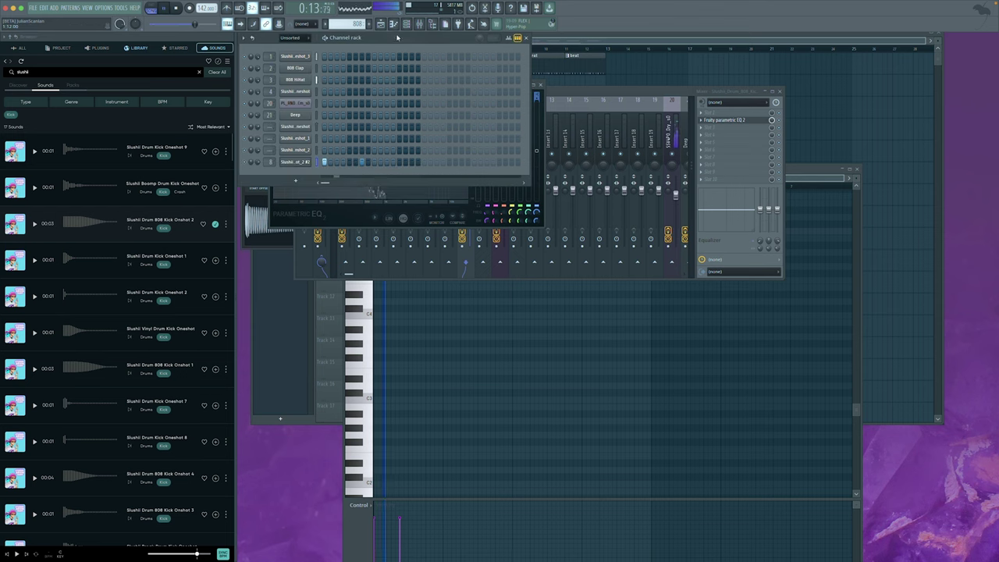
pyautogui.click(295, 162)
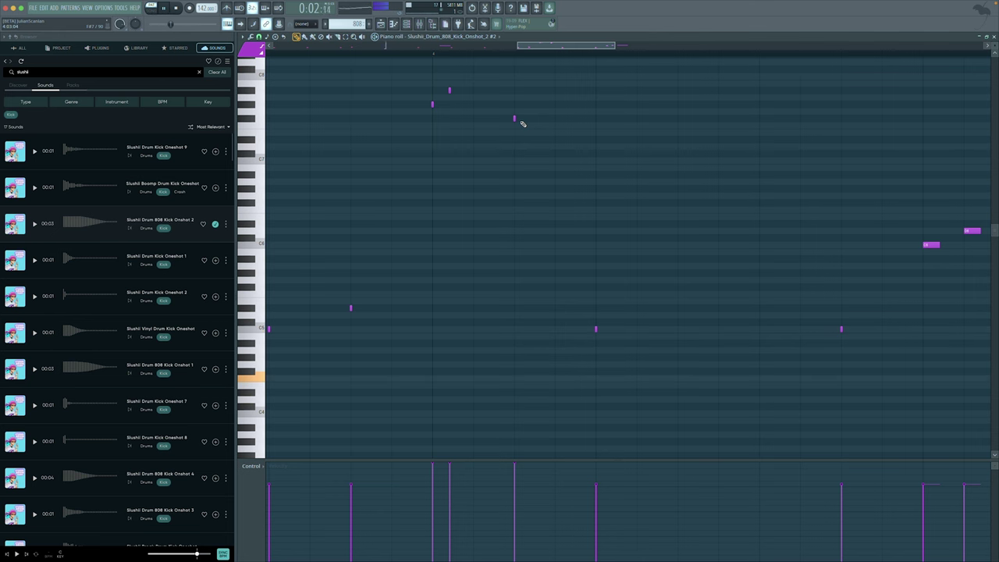
# - Raise one 808 note in the piano roll to a higher pitch
pyautogui.moveTo(516, 119); pyautogui.dragTo(518, 140)
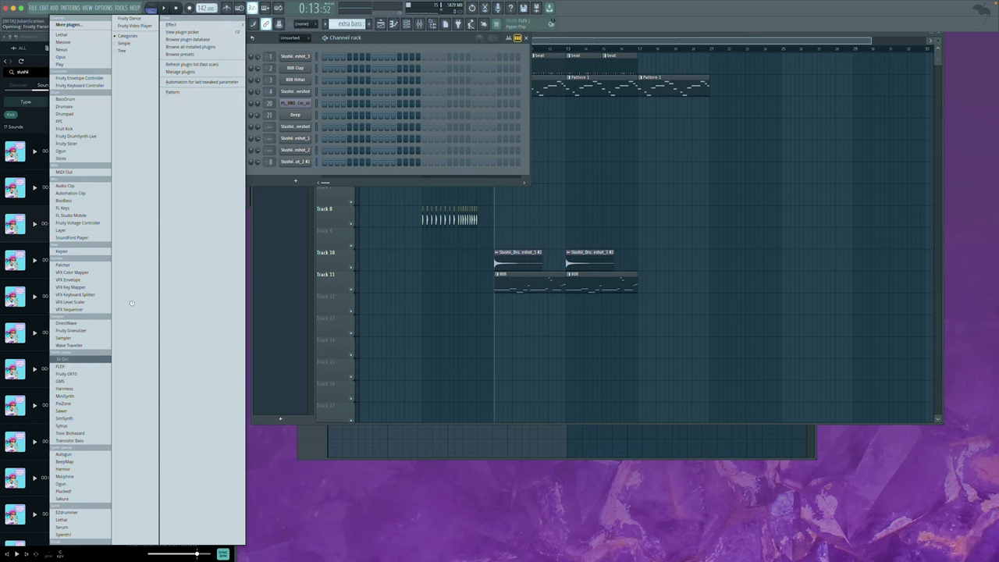
# - Add a 3x Osc channel and paste the copied 808 notes into its piano roll
pyautogui.click(70, 358)
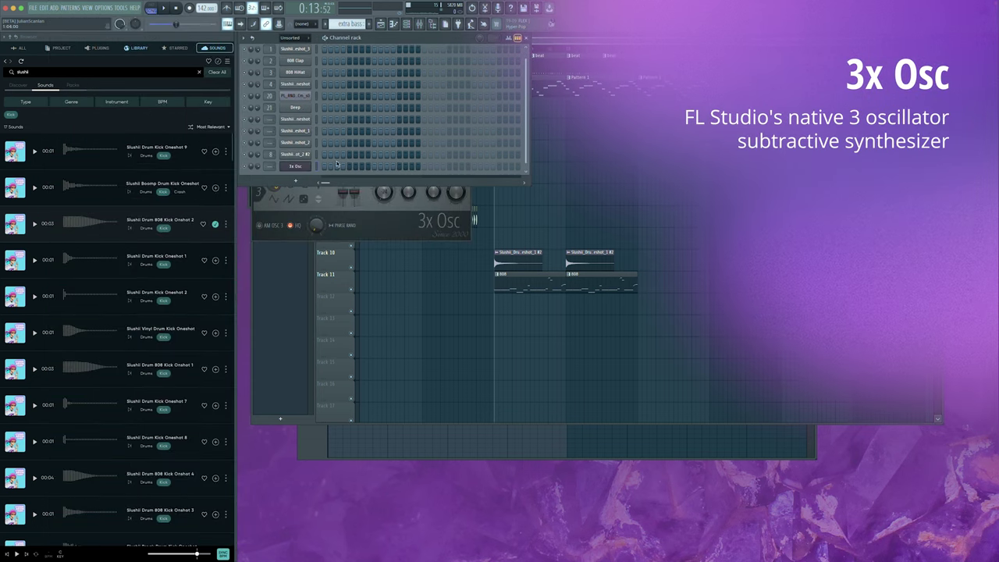
pyautogui.rightClick(304, 167)
pyautogui.click(318, 166)
pyautogui.hotkey('ctrl', 'v')
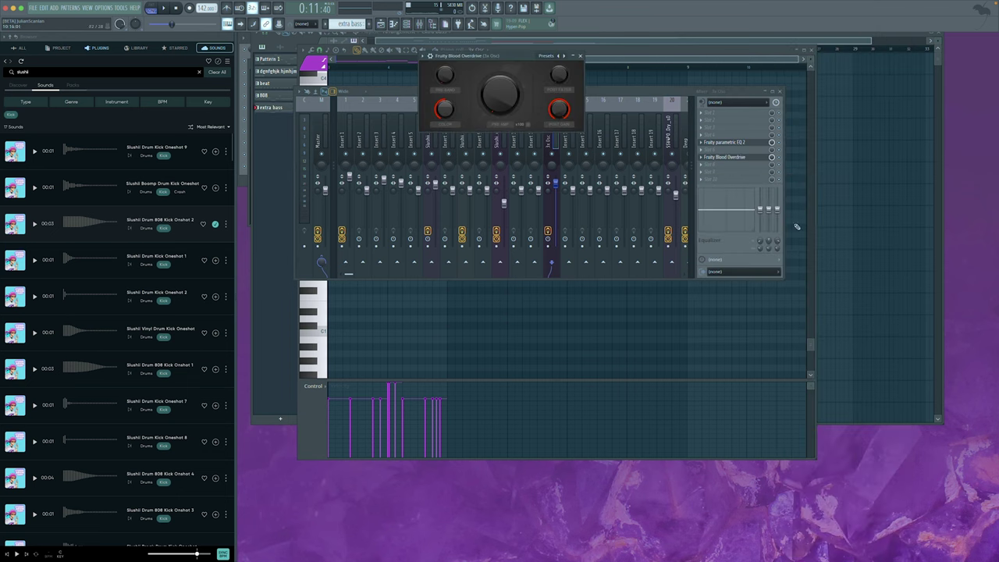
# - Turn up Blood Overdrive's pre-amp and post filter on the 3x Osc bass, then return to the mixer
pyautogui.moveTo(500, 92); pyautogui.dragTo(499, 86)
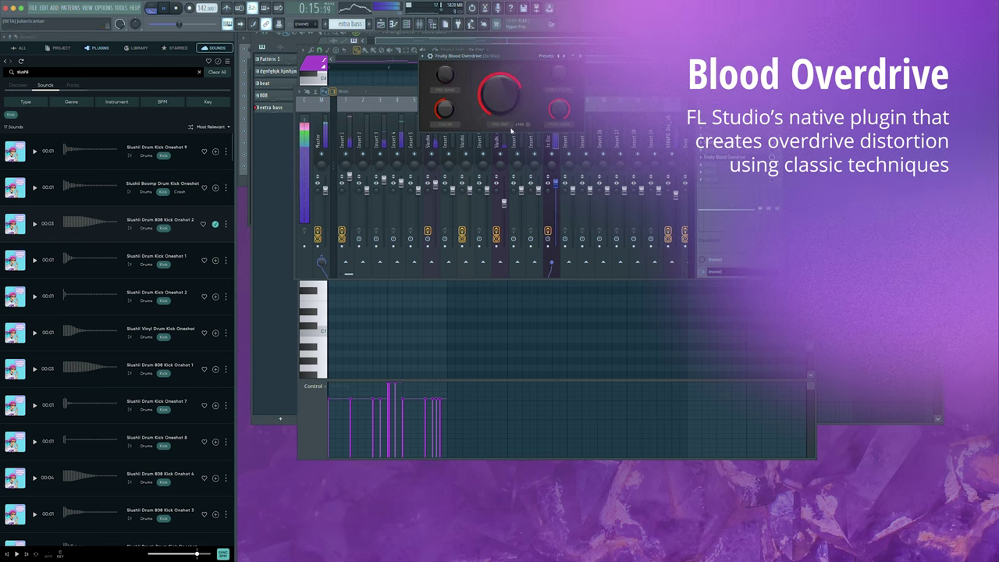
pyautogui.moveTo(553, 83); pyautogui.dragTo(553, 79)
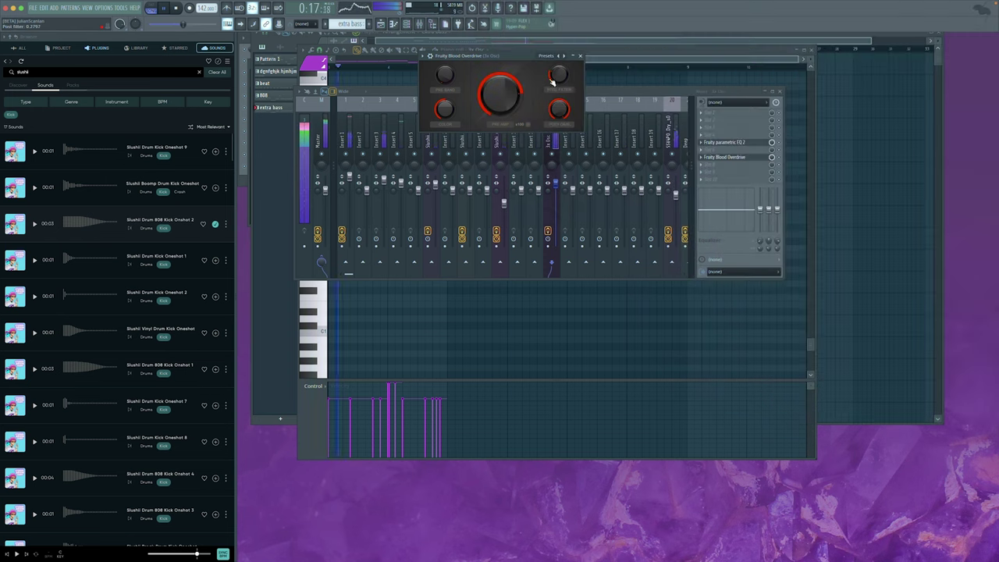
pyautogui.click(559, 185)
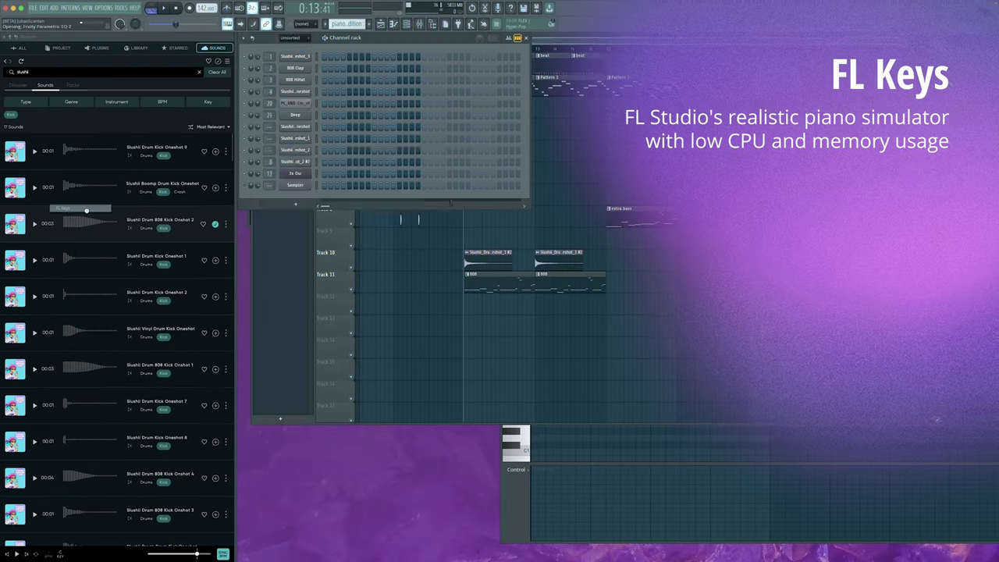
# - Add the FL Keys piano to the channel rack and bring up its piano roll
pyautogui.moveTo(86, 210); pyautogui.dragTo(381, 210)
pyautogui.moveTo(350, 99); pyautogui.dragTo(625, 92)
pyautogui.rightClick(312, 181)
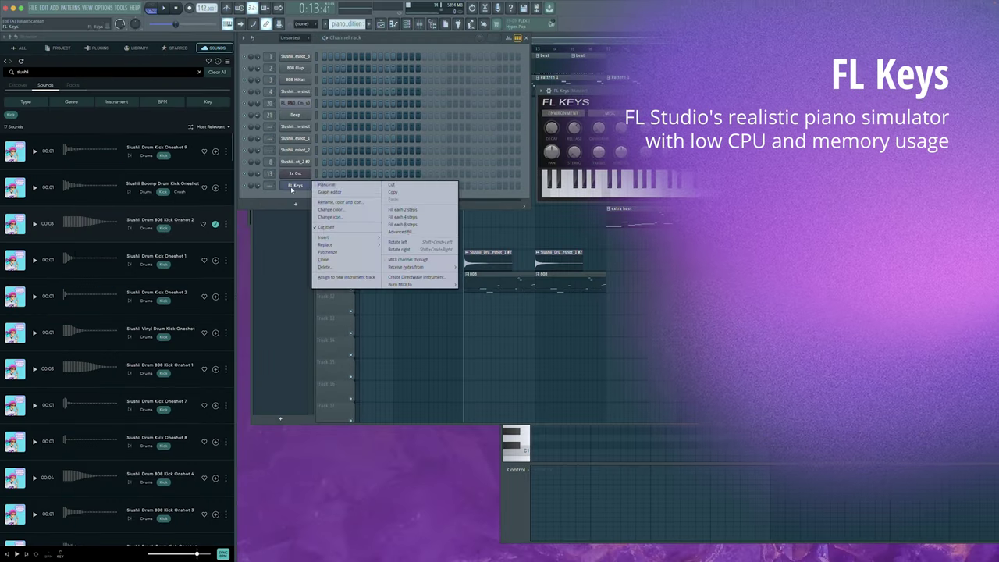
pyautogui.click(339, 189)
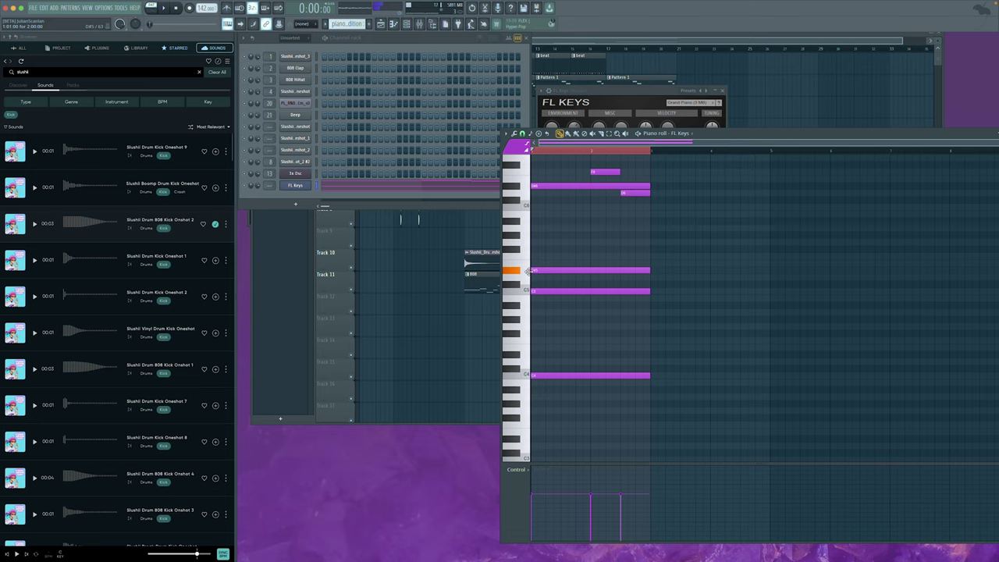
# - Draw the FL Keys chord progression, including a high note near C7
pyautogui.click(86, 7)
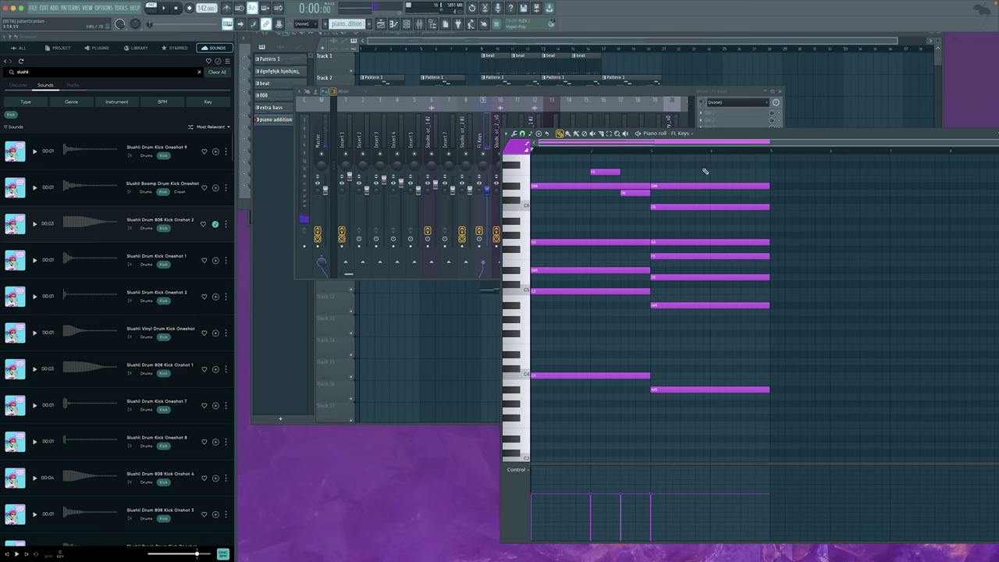
pyautogui.scroll(5, 743, 195)
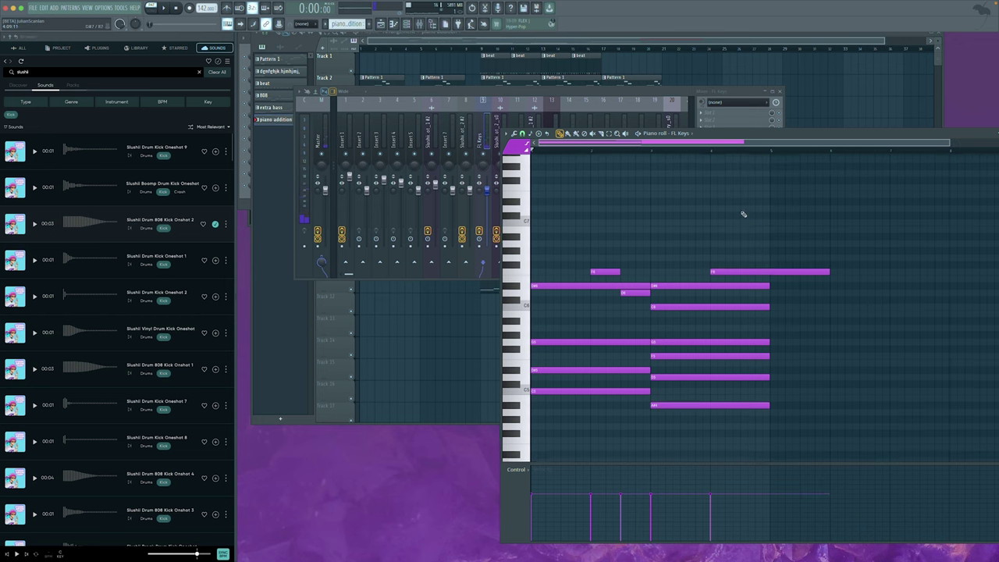
pyautogui.click(742, 256)
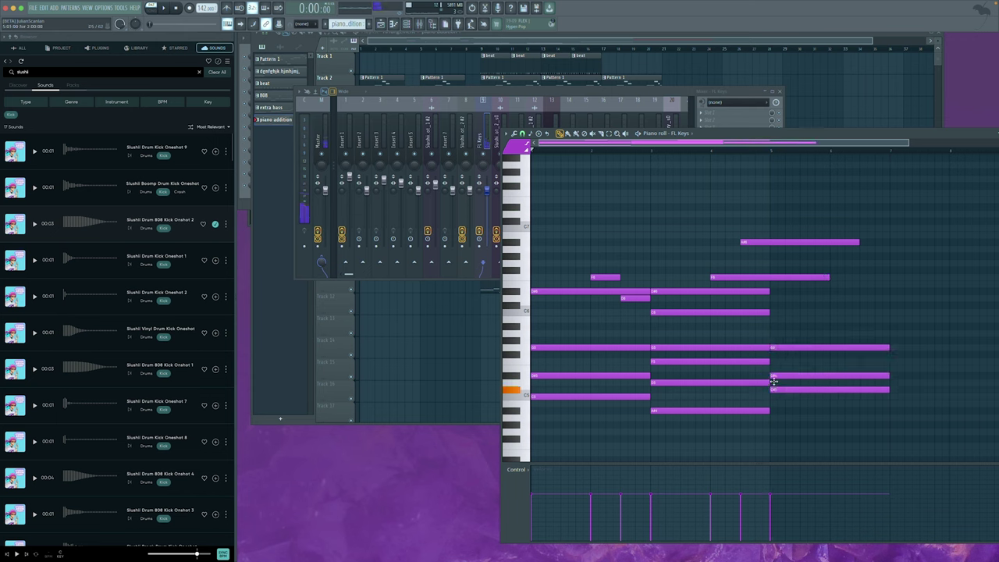
pyautogui.scroll(-12, 772, 398)
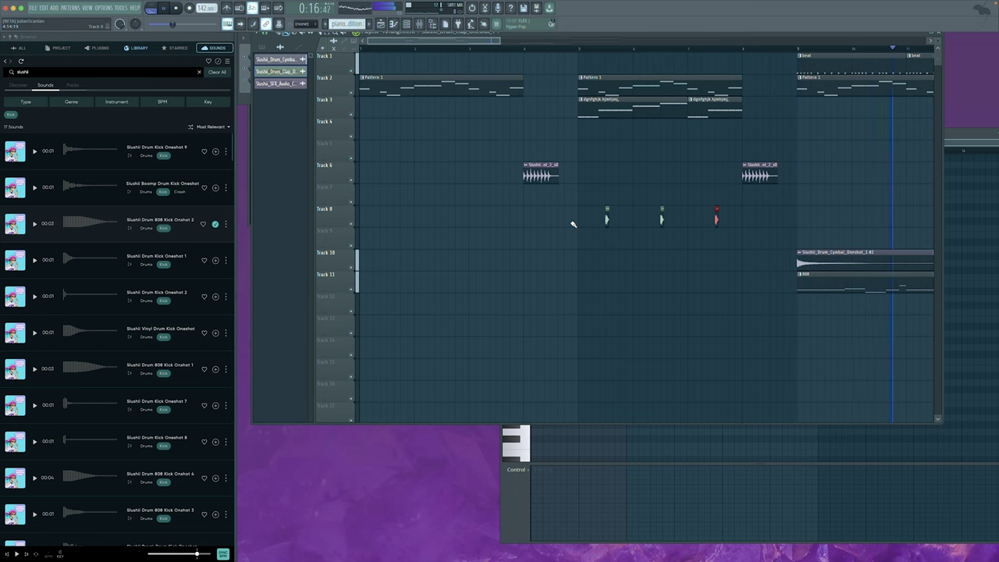
pyautogui.scroll(-8, 534, 304)
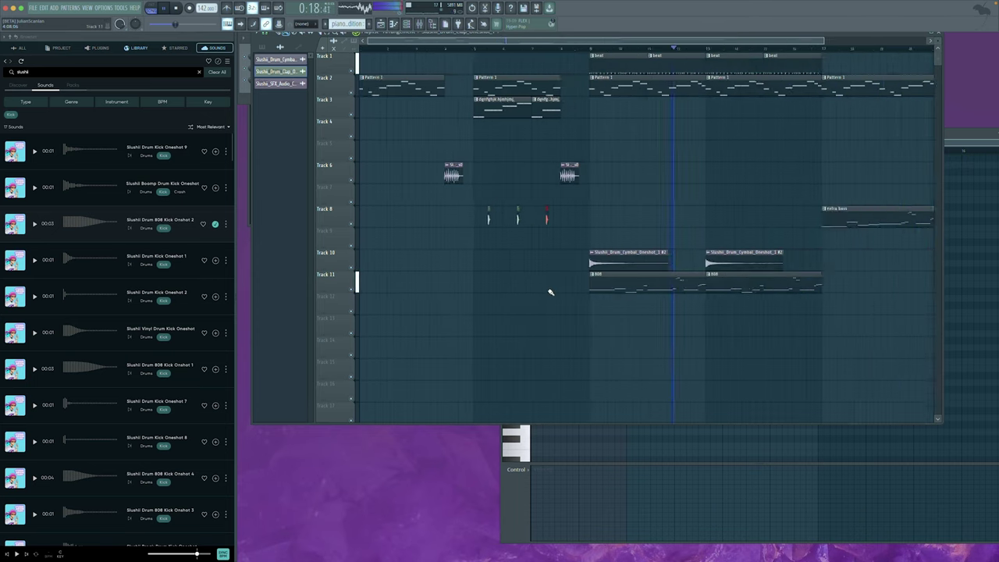